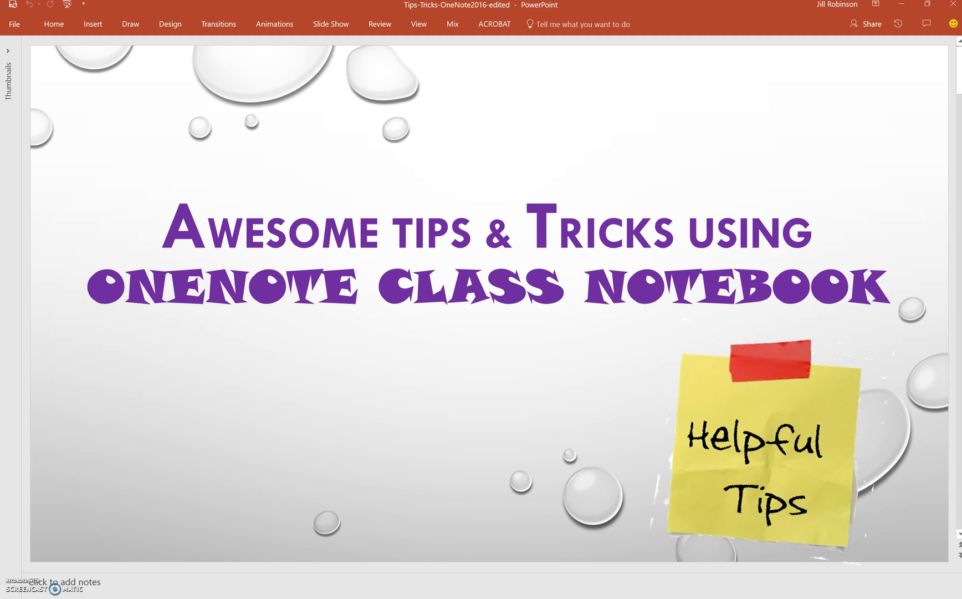
- Advance from the title slide to the slide on OneNote's options
{"action": "key", "text": "Page_Down"}
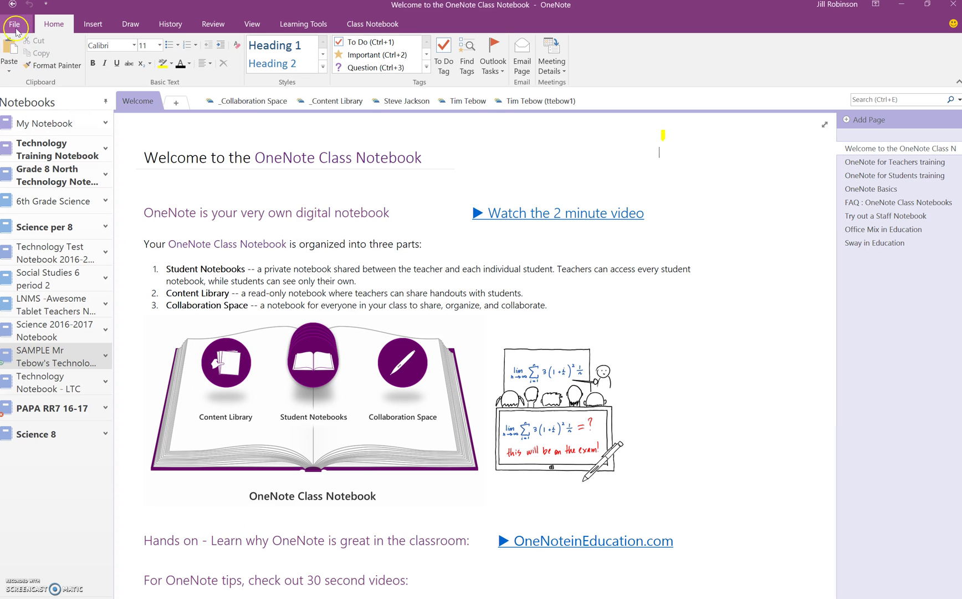
- Turn on 'Automatically set inserted file printouts in the background' in OneNote's Advanced options and save
{"action": "left_click", "coordinate": [15, 25]}
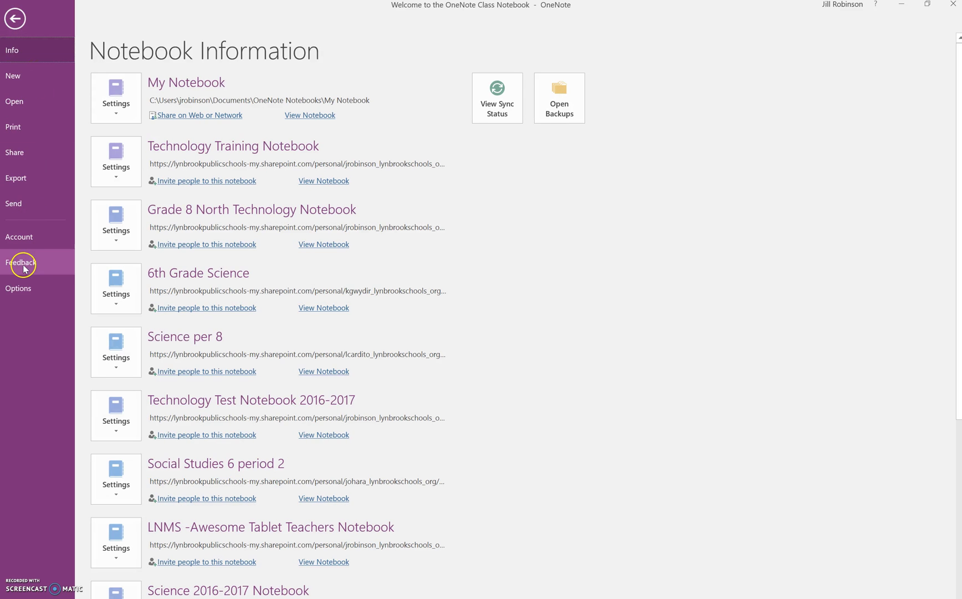
{"action": "key", "text": "Escape"}
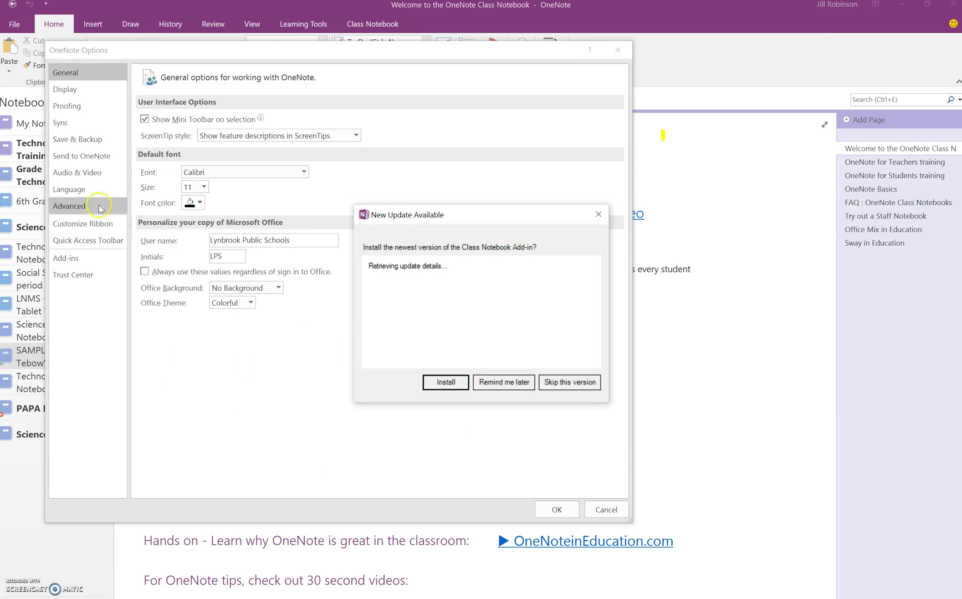
{"action": "left_click", "coordinate": [501, 381]}
{"action": "left_click", "coordinate": [96, 208]}
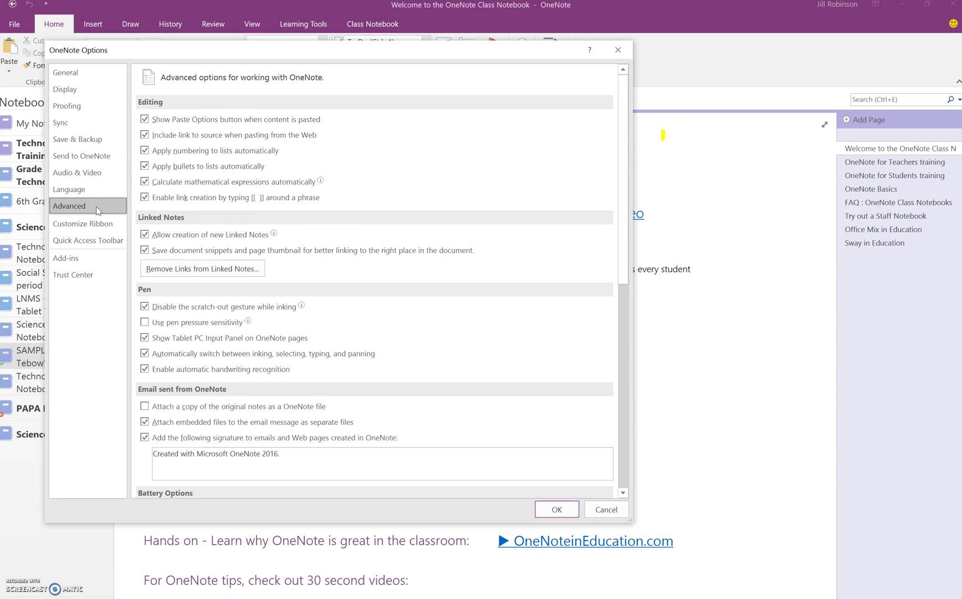
{"action": "scroll", "coordinate": [297, 279], "scroll_direction": "down", "scroll_amount": 12}
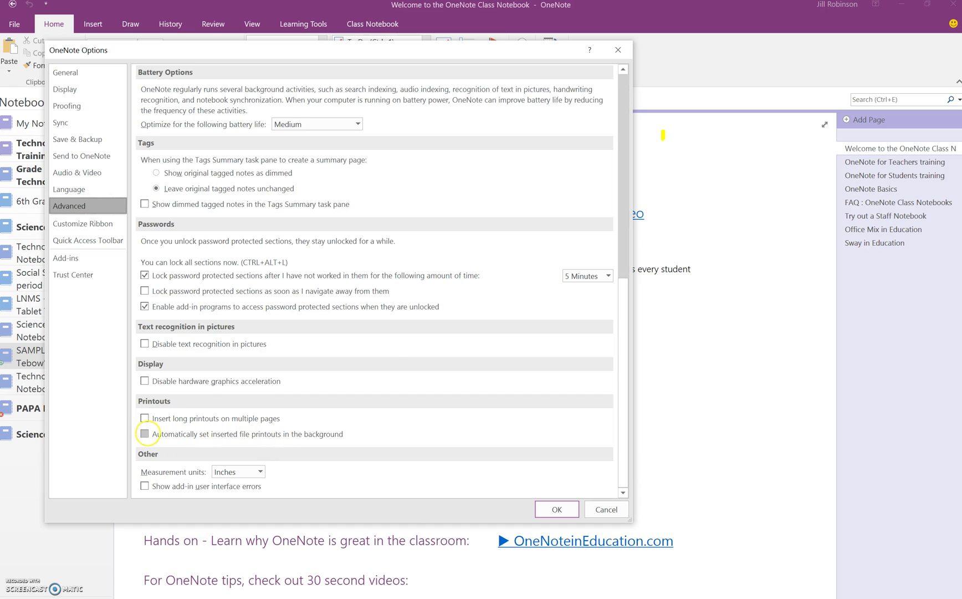
{"action": "left_click", "coordinate": [145, 434]}
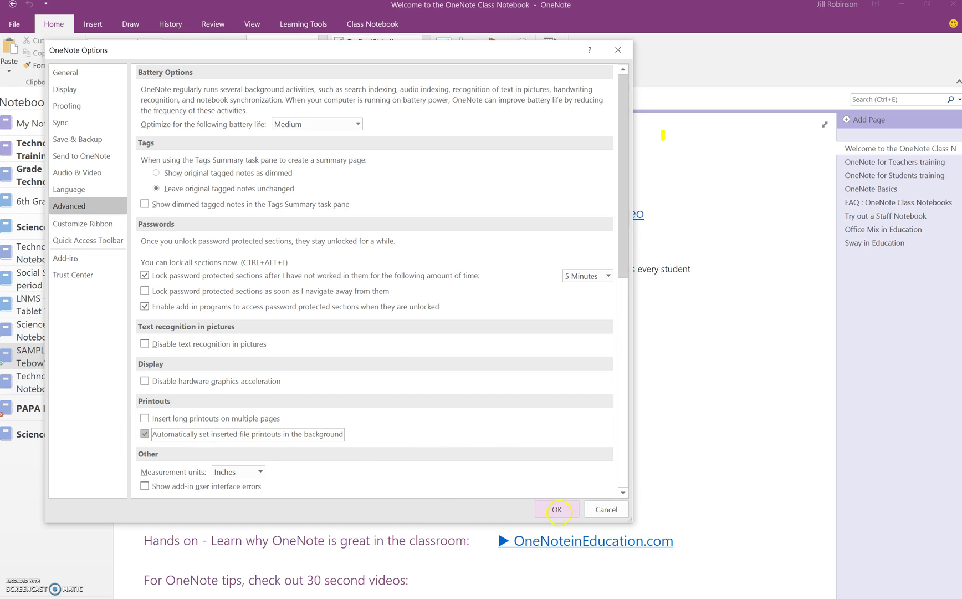
{"action": "left_click", "coordinate": [557, 509]}
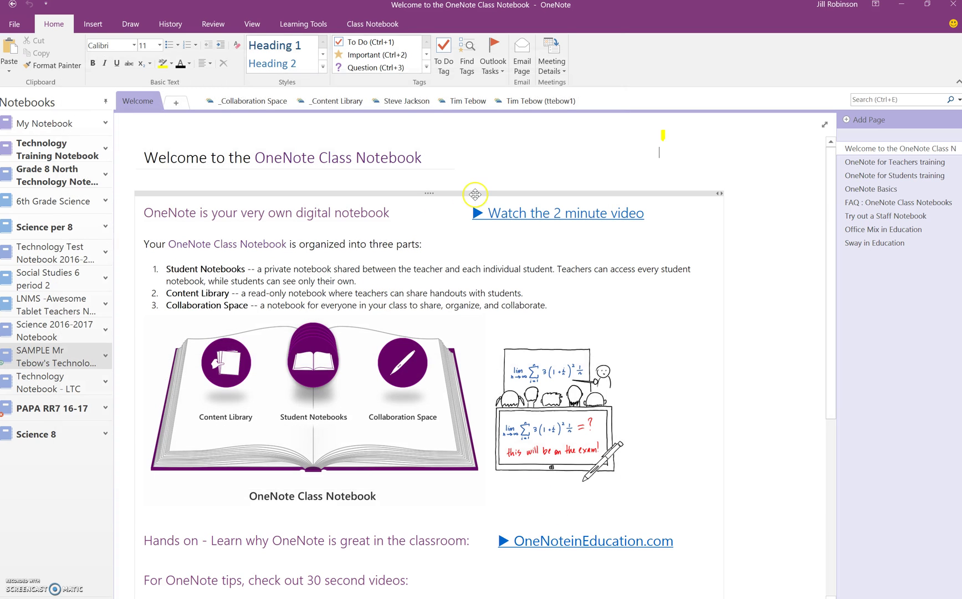
- Open the Content Library section group, cover the web-links warning slide, and return to OneNote
{"action": "left_click", "coordinate": [345, 103]}
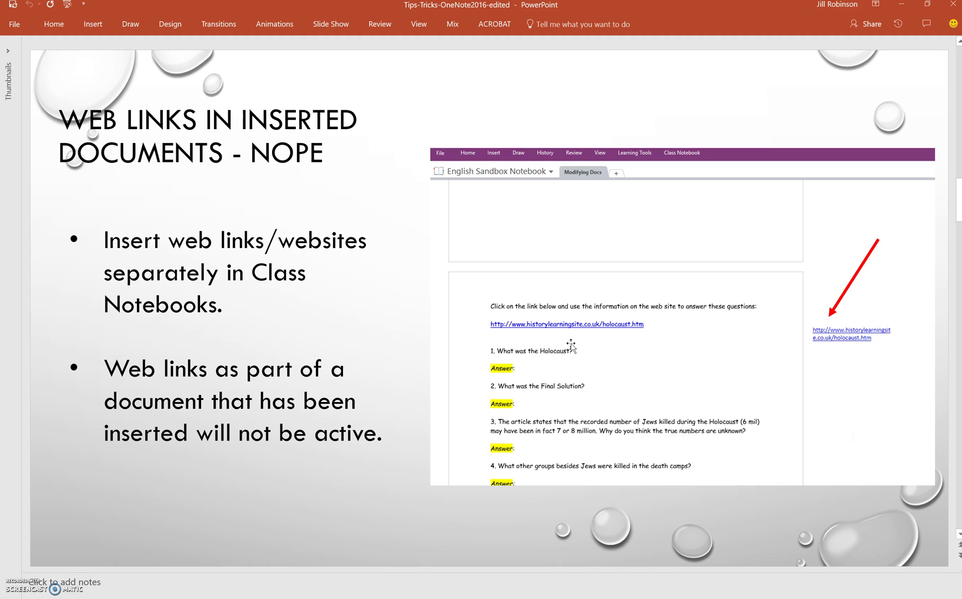
{"action": "left_click", "coordinate": [369, 529]}
{"action": "key", "text": "alt+Tab"}
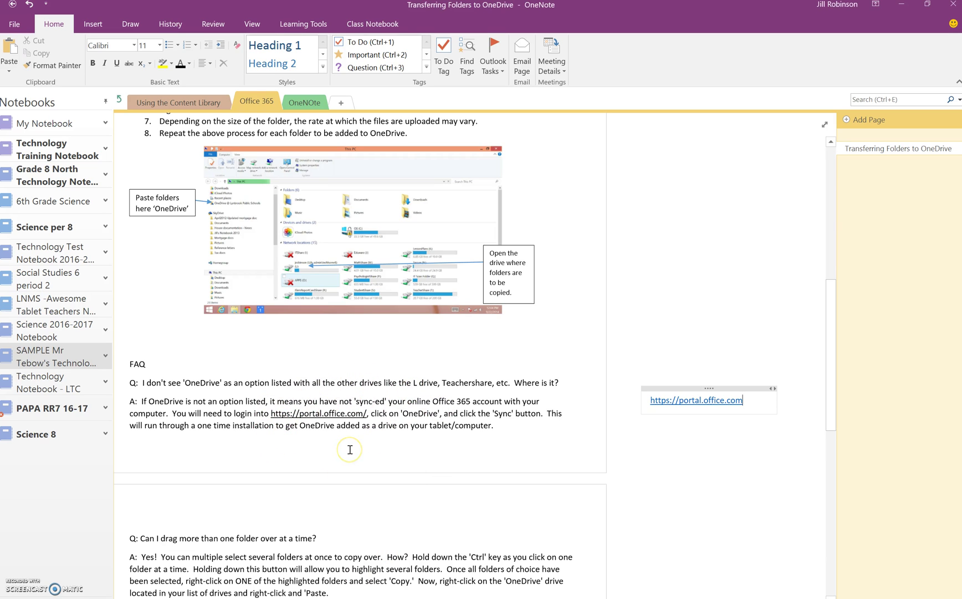
{"action": "left_click", "coordinate": [346, 415]}
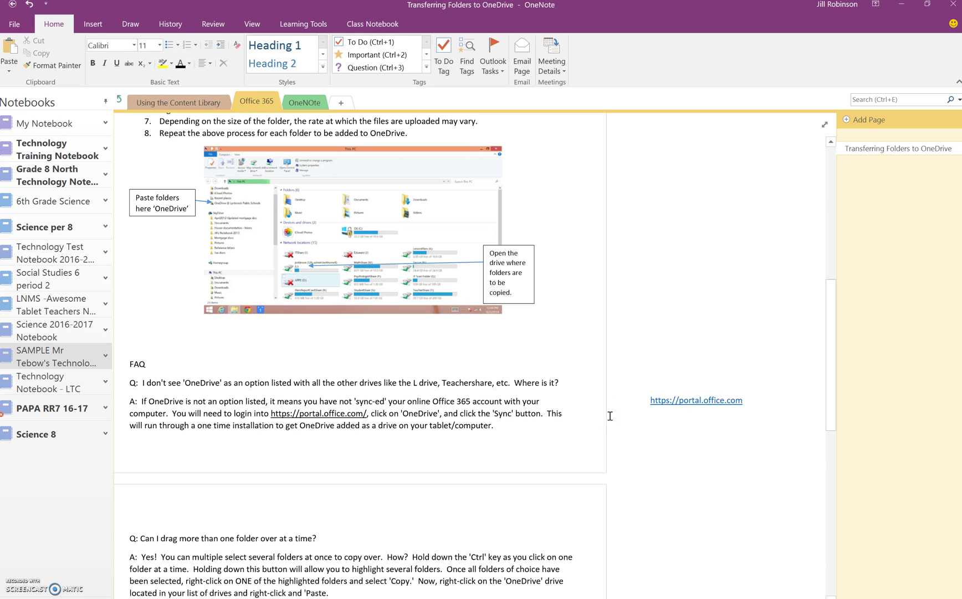
{"action": "left_click", "coordinate": [692, 402]}
{"action": "left_click", "coordinate": [21, 584]}
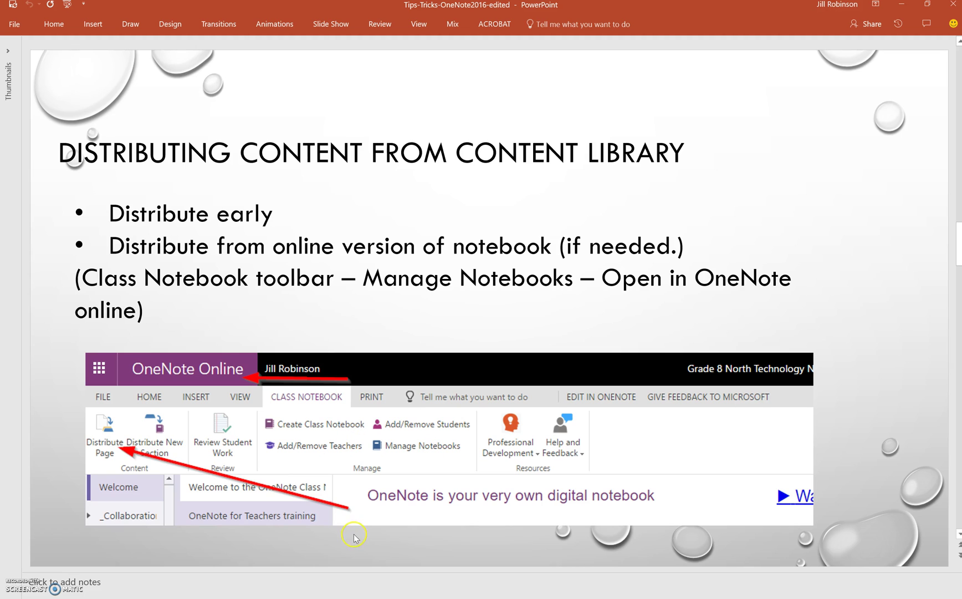
- Switch to the class notebook open in OneNote Online in the browser
{"action": "left_click", "coordinate": [382, 560]}
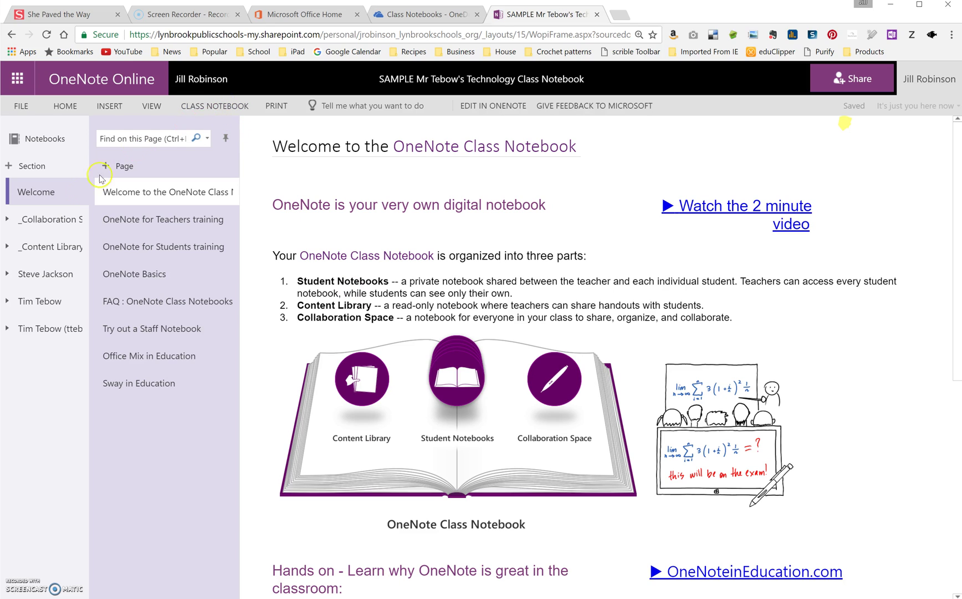
- Show the CLASS NOTEBOOK tab's Distribute Page tools, then go back to PowerPoint
{"action": "left_click", "coordinate": [200, 106]}
{"action": "left_click", "coordinate": [33, 153]}
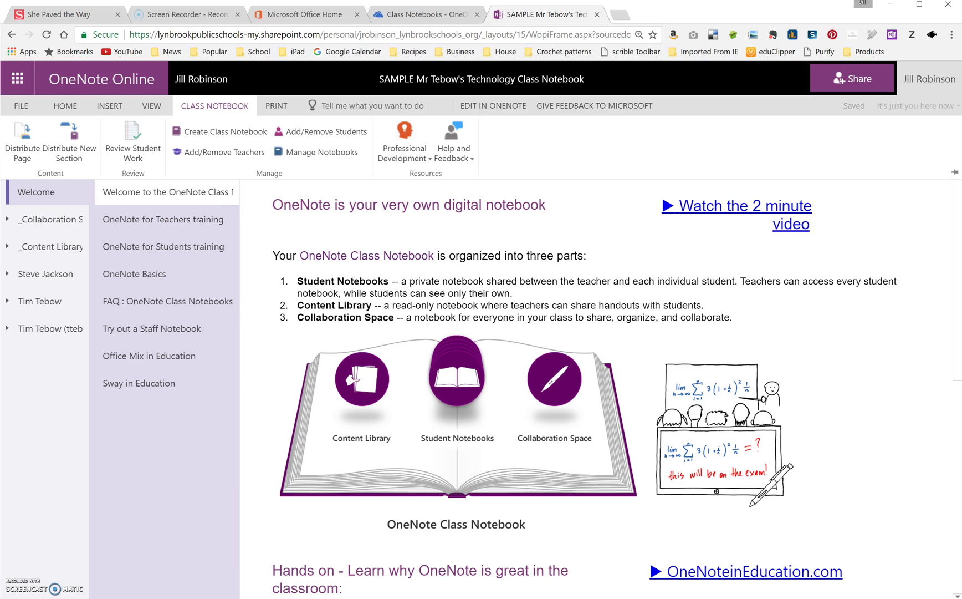
{"action": "key", "text": "alt+Tab"}
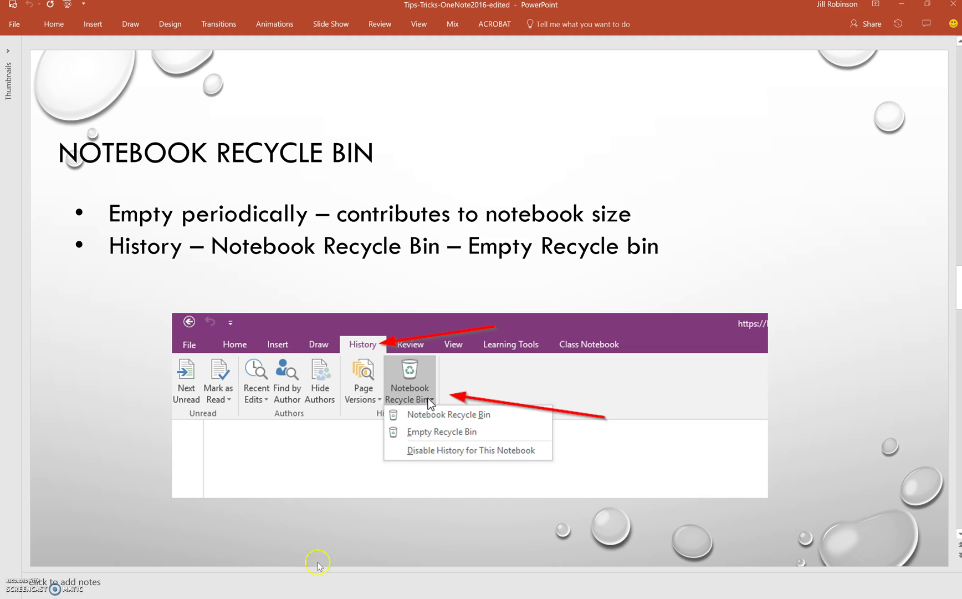
- Switch from the Notebook Recycle Bin slide to the OneNote 2016 window
{"action": "mouse_move", "coordinate": [318, 596]}
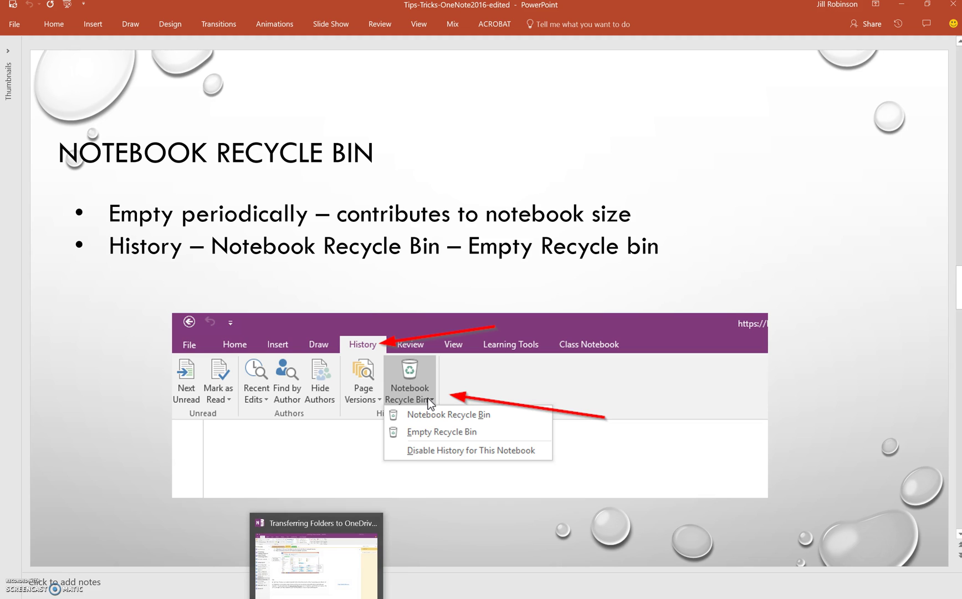
{"action": "left_click", "coordinate": [316, 559]}
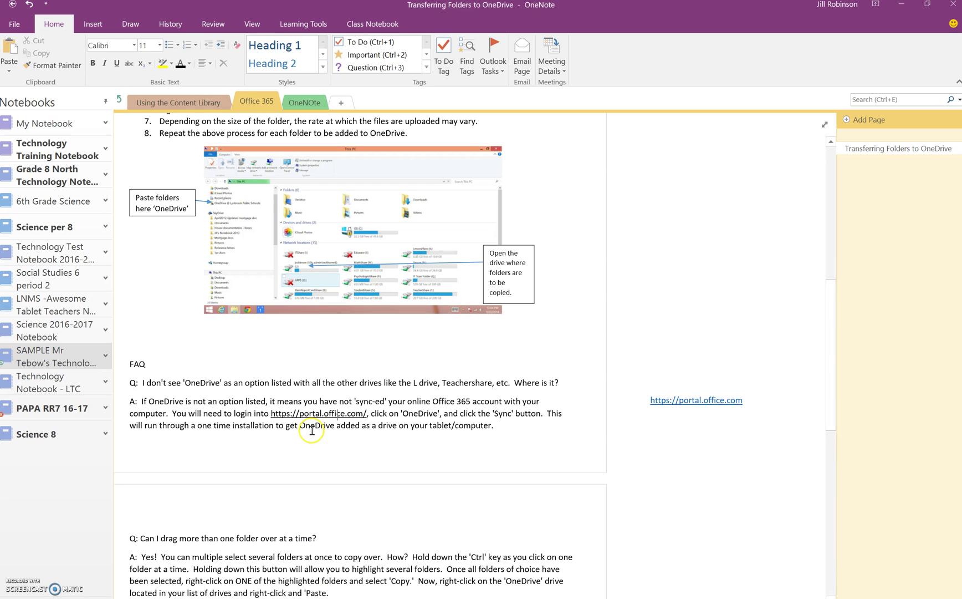
- Review the deleted pages in the Notebook Recycle Bin, then permanently empty it
{"action": "left_click", "coordinate": [169, 24]}
{"action": "left_click", "coordinate": [200, 71]}
{"action": "left_click", "coordinate": [209, 86]}
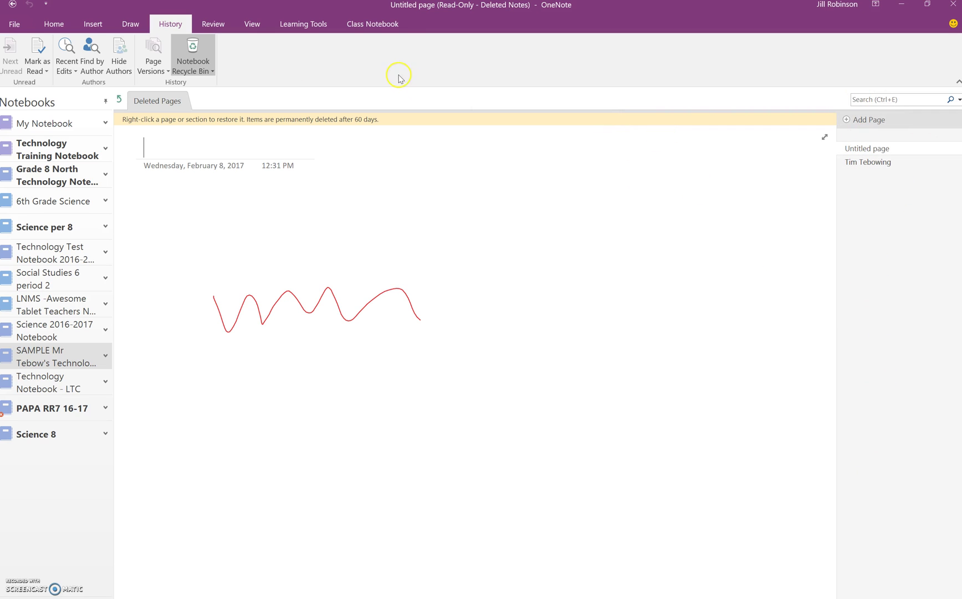
{"action": "left_click", "coordinate": [210, 66]}
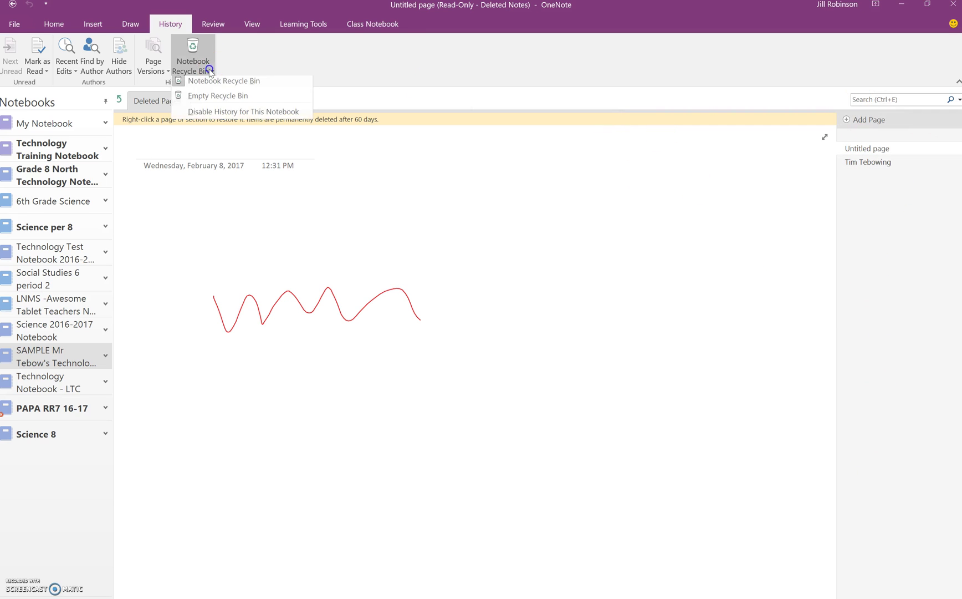
{"action": "left_click", "coordinate": [216, 98]}
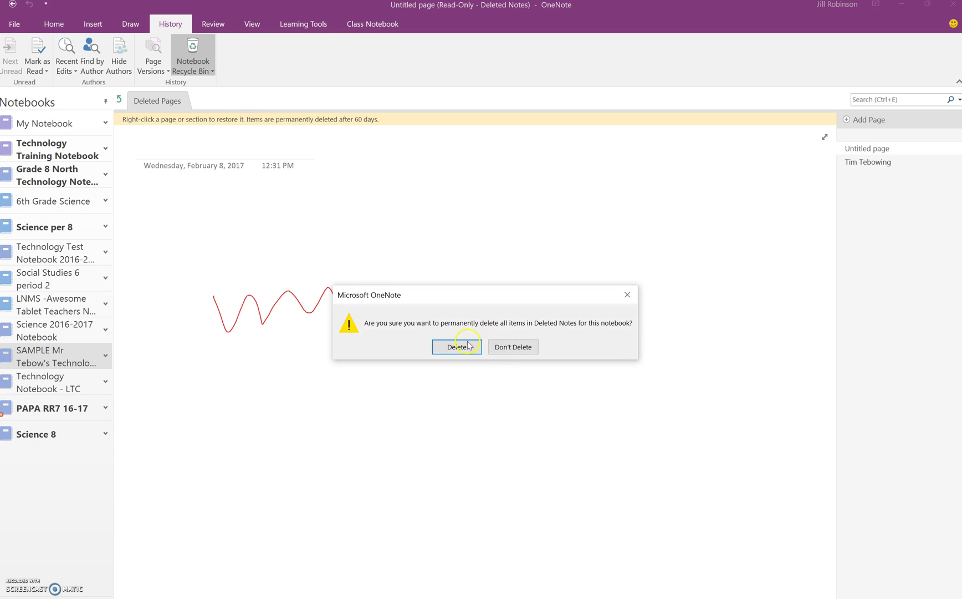
{"action": "left_click", "coordinate": [468, 345]}
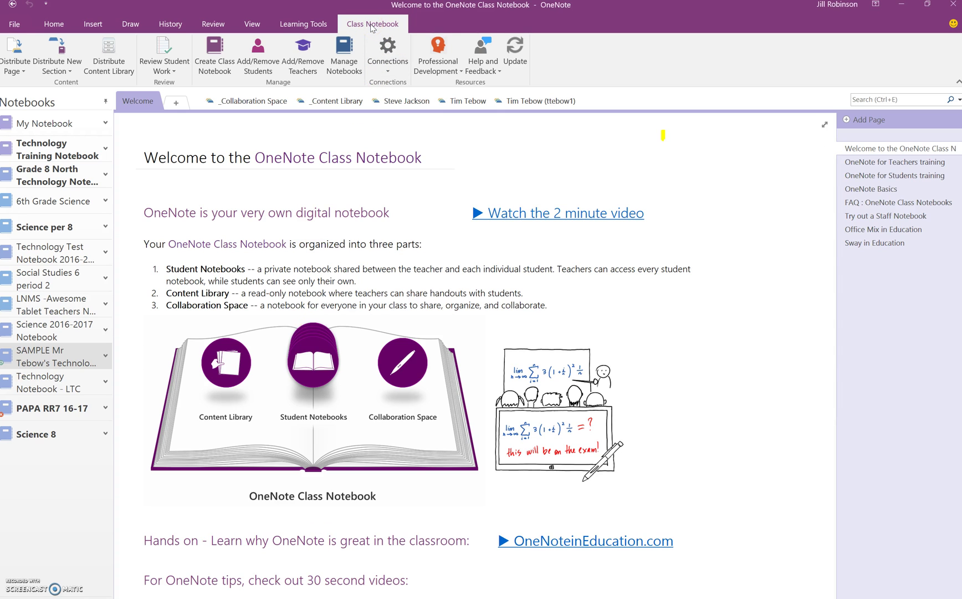
- Set the Grade 8 North Technology Notebook's Collaboration Space to Locked, then return to the search slide
{"action": "left_click", "coordinate": [341, 55]}
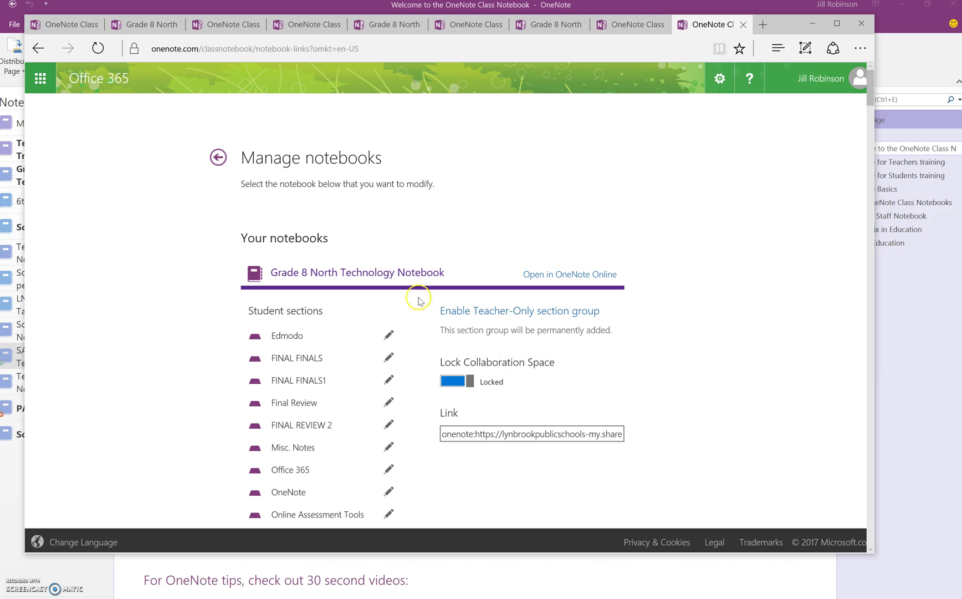
{"action": "scroll", "coordinate": [443, 360], "scroll_direction": "down", "scroll_amount": 2}
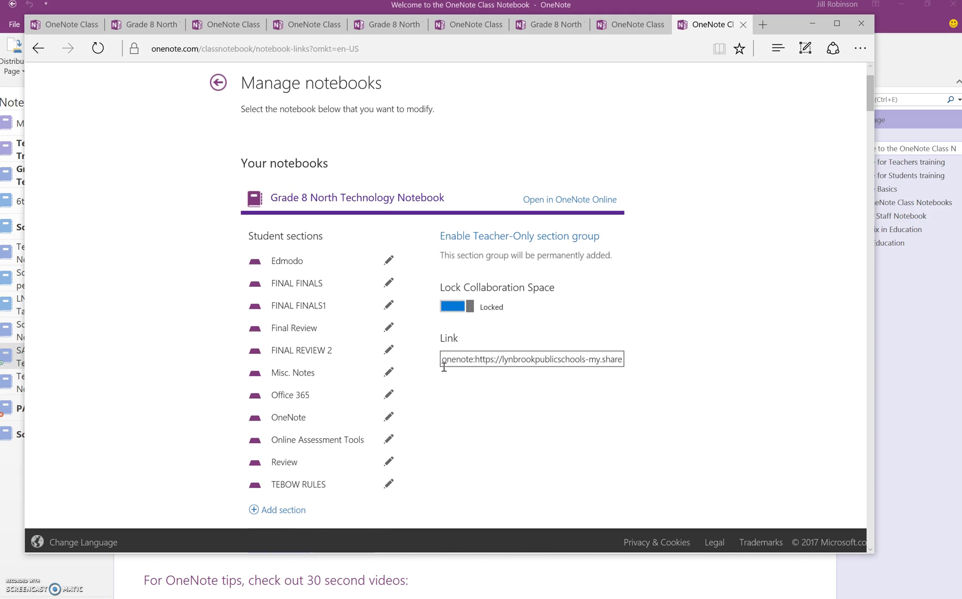
{"action": "left_click", "coordinate": [448, 310]}
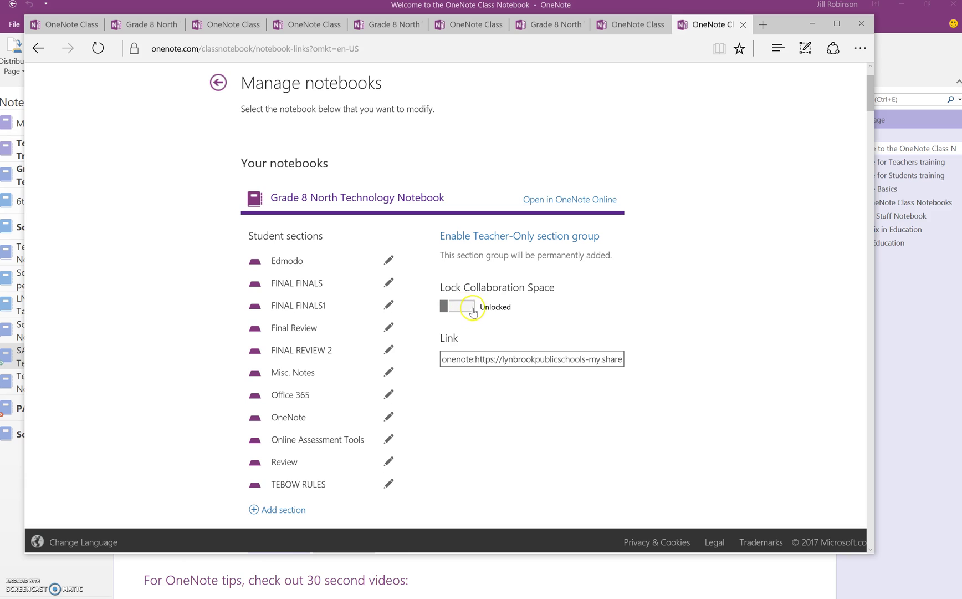
{"action": "left_click", "coordinate": [472, 312]}
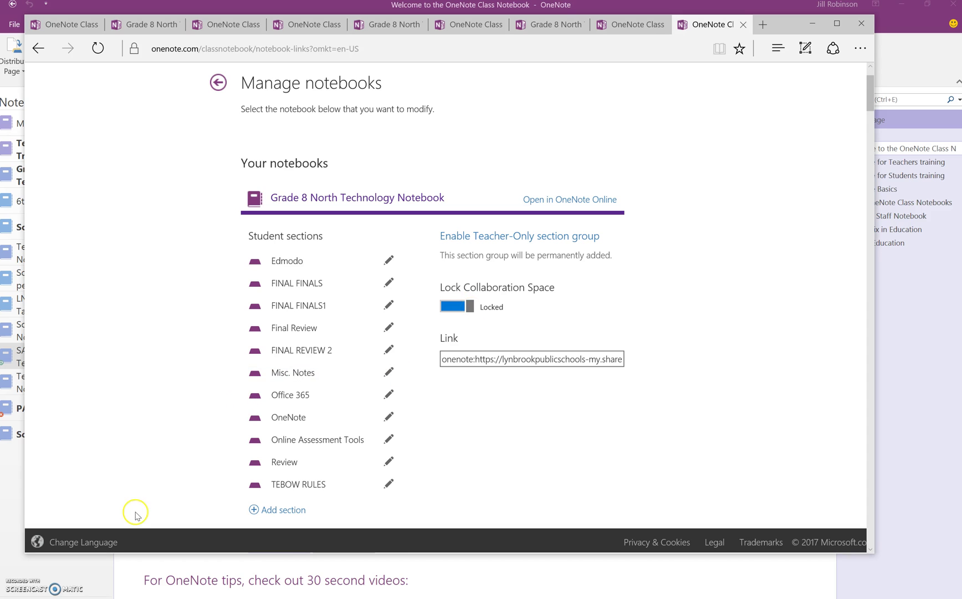
{"action": "key", "text": "alt+Tab"}
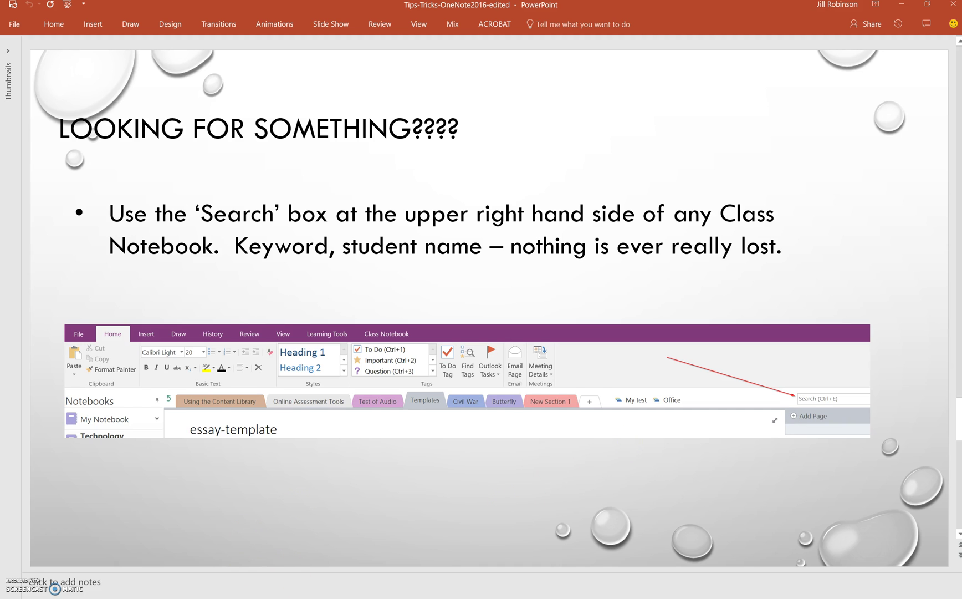
- Switch from the searching tip slide back to the OneNote Welcome page
{"action": "key", "text": "alt+Tab"}
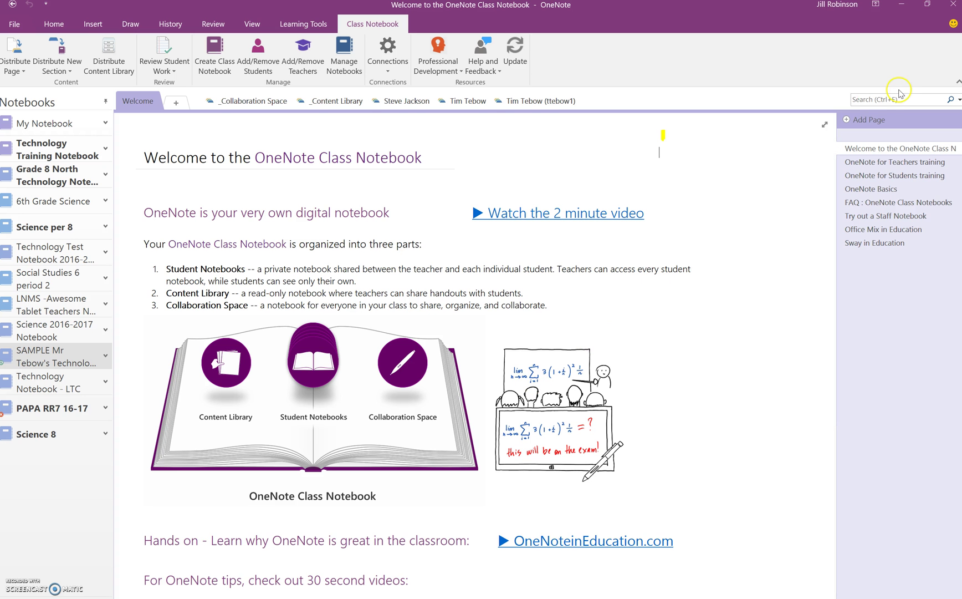
- Search all notebooks for 'onenote' and open the OneNote - Deep Dive result
{"action": "left_click", "coordinate": [888, 101]}
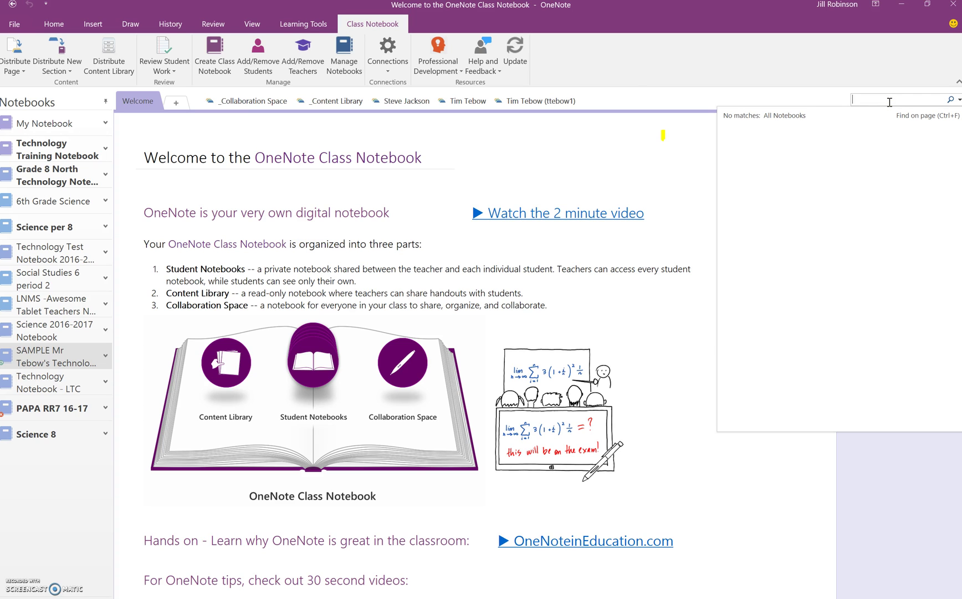
{"action": "type", "text": "onenote"}
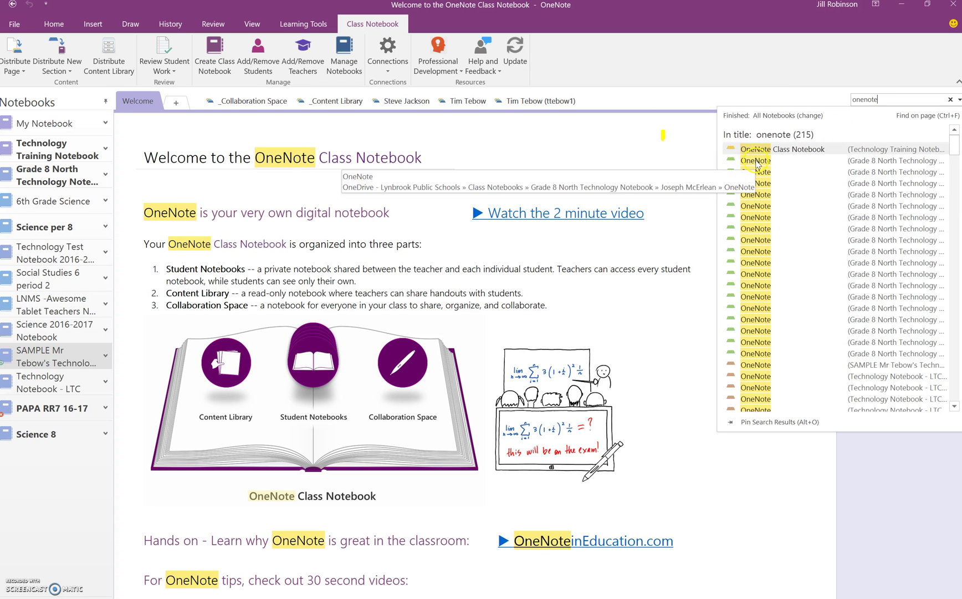
{"action": "left_click", "coordinate": [756, 161]}
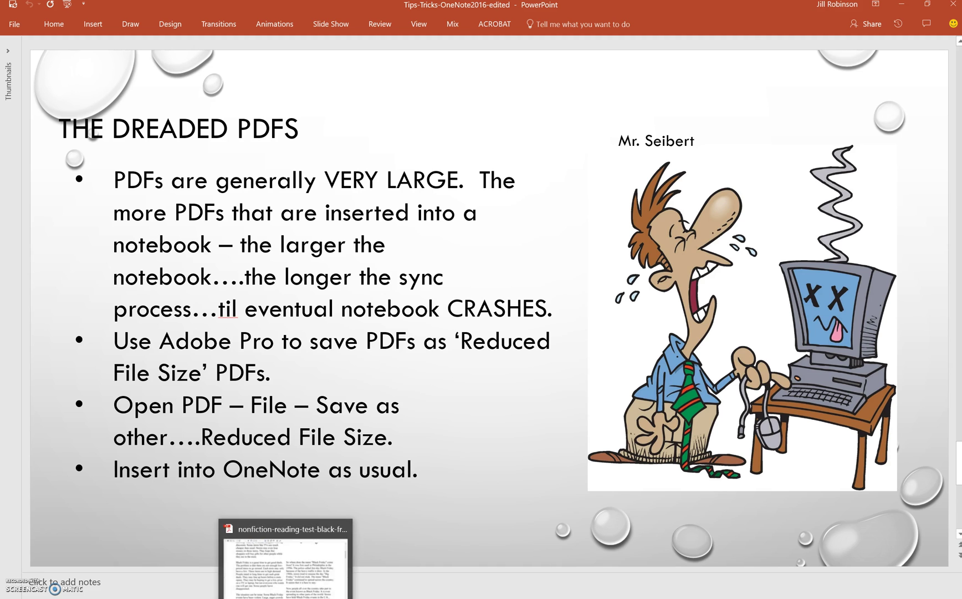
- Preview the Reduced Size PDF save option for nonfiction-reading-test-black-friday.pdf, then close the menus without saving
{"action": "left_click", "coordinate": [285, 559]}
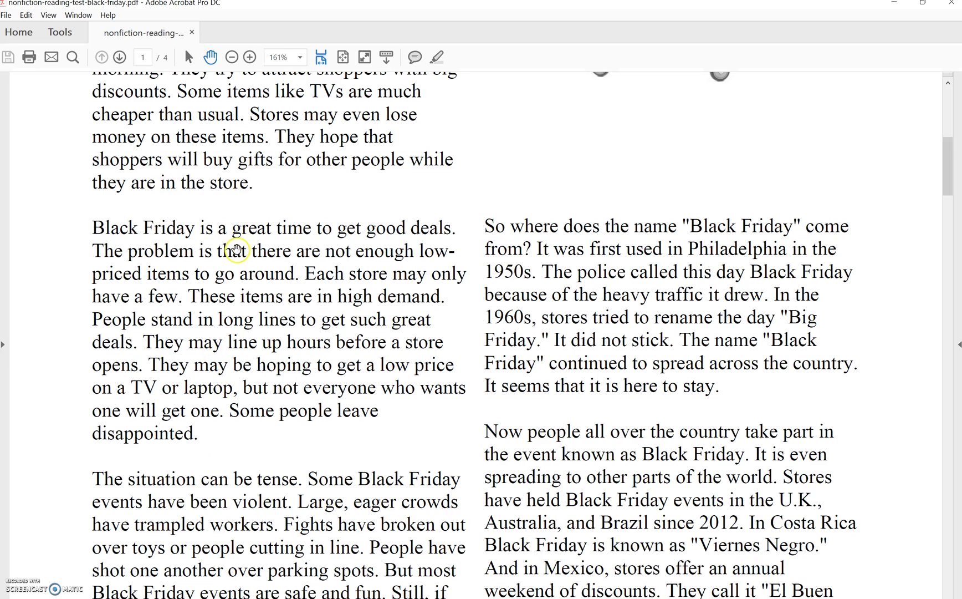
{"action": "left_click", "coordinate": [10, 17]}
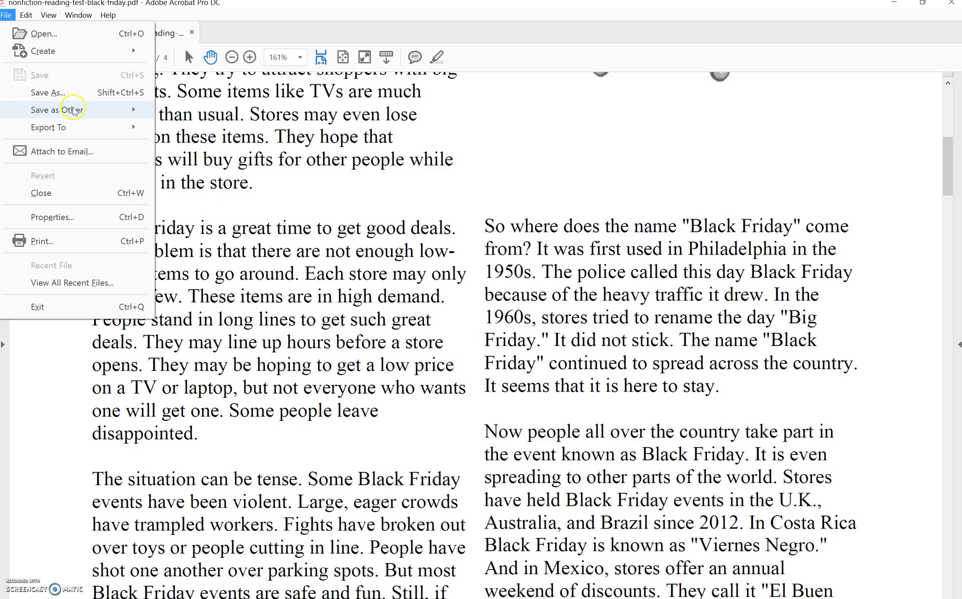
{"action": "mouse_move", "coordinate": [73, 110]}
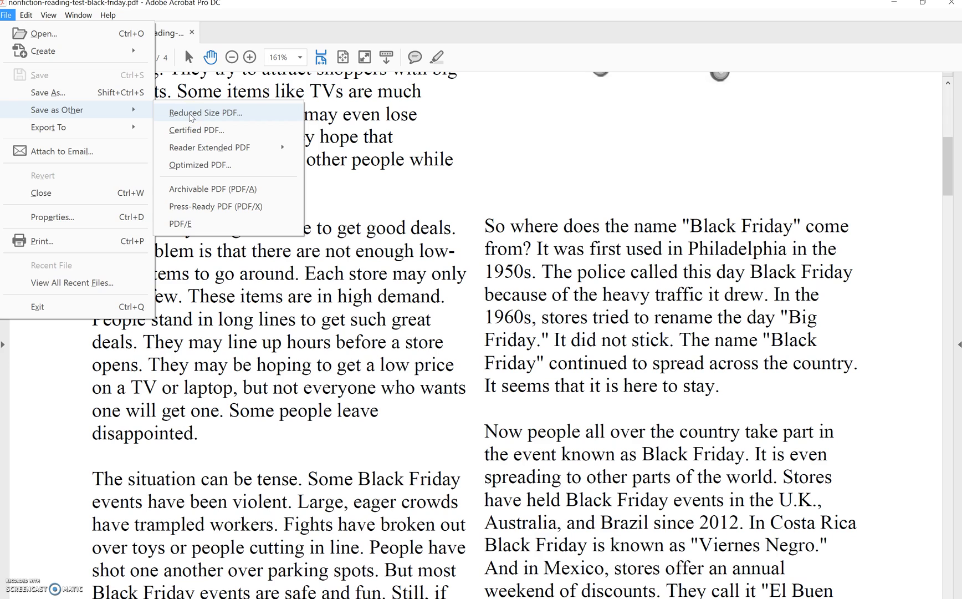
{"action": "left_click", "coordinate": [282, 301]}
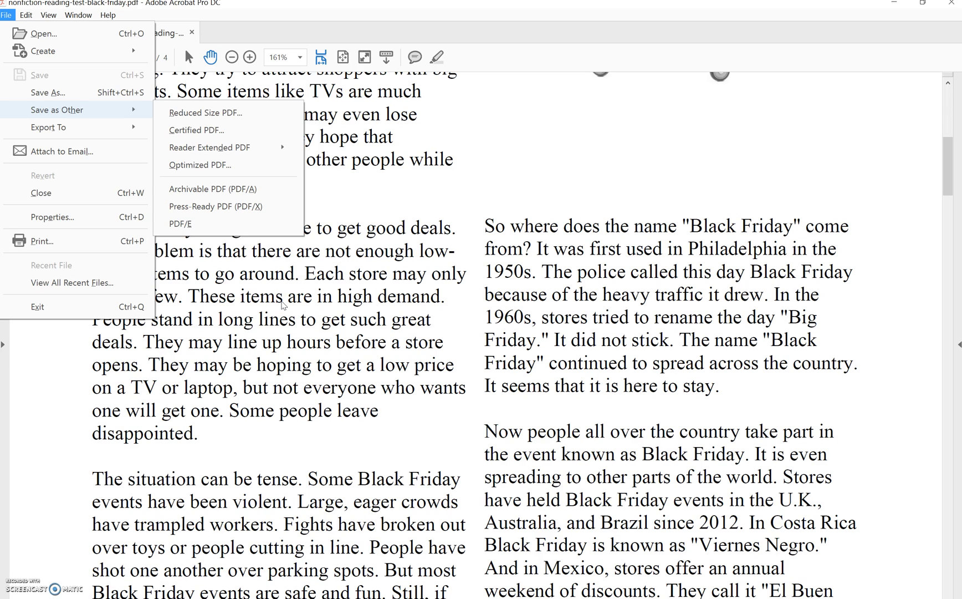
{"action": "left_click", "coordinate": [220, 380]}
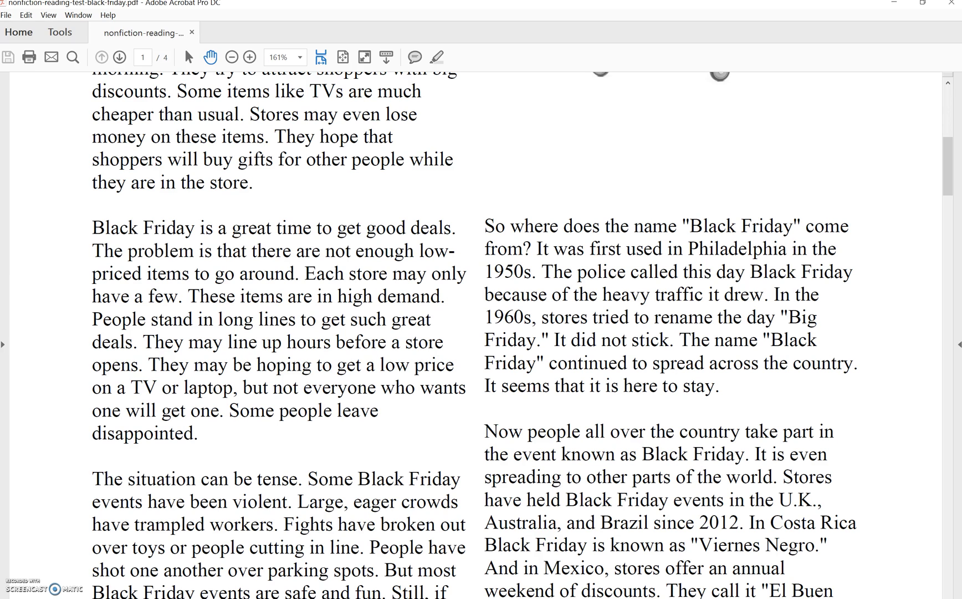
- Show the Fancy Schmancy Web Clipper slide, then bring up the class notebook in Chrome
{"action": "key", "text": "alt+Tab"}
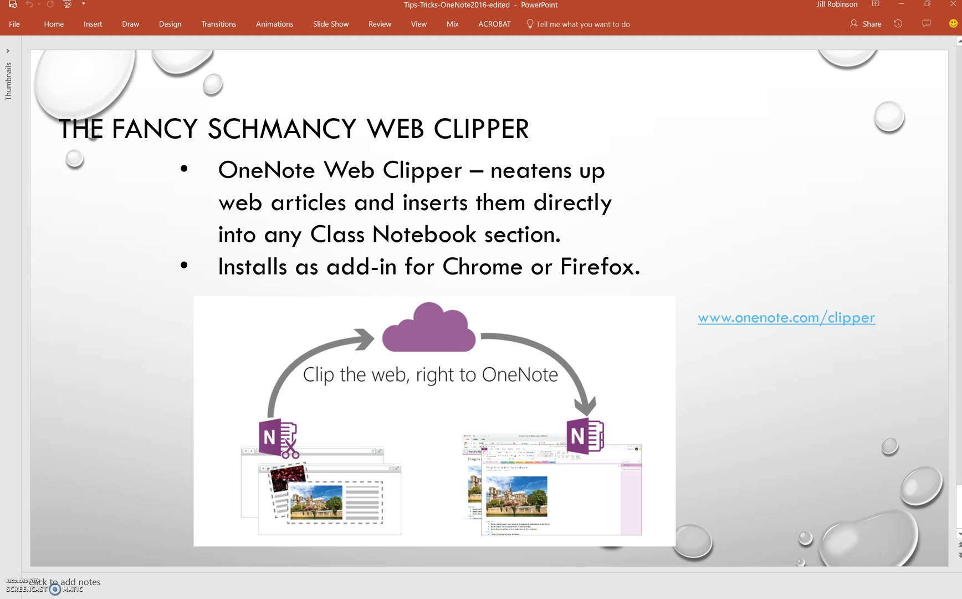
{"action": "key", "text": "alt+Tab"}
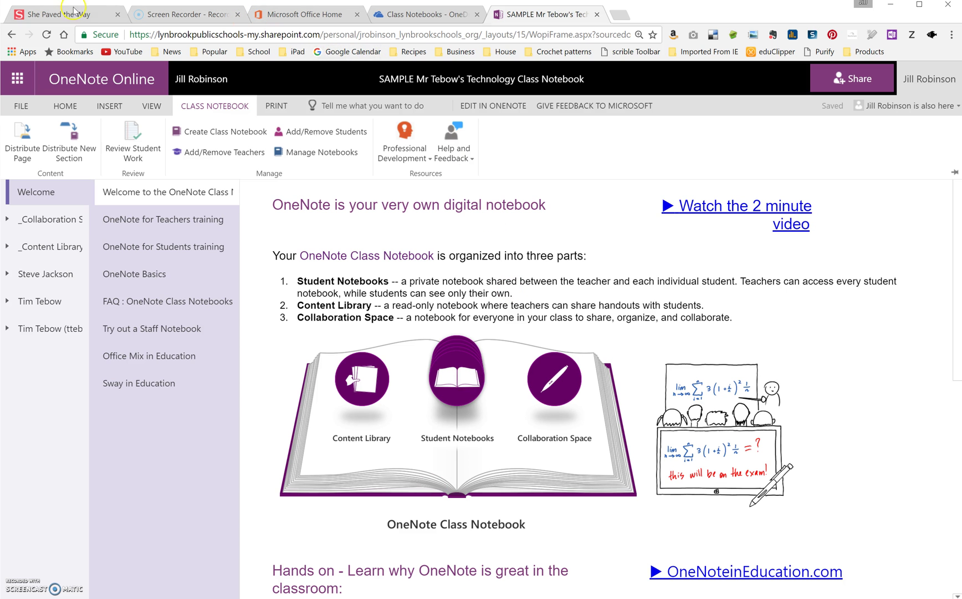
- Clip the She Paved the Way article with OneNote Clipper, trying Full Page and Region before keeping Article mode
{"action": "left_click", "coordinate": [76, 12]}
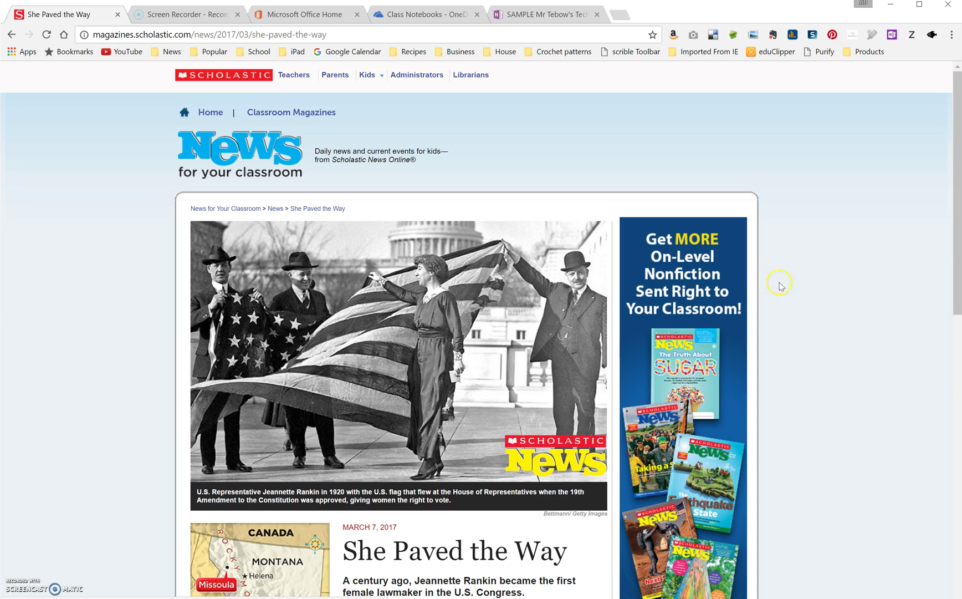
{"action": "left_click", "coordinate": [891, 35]}
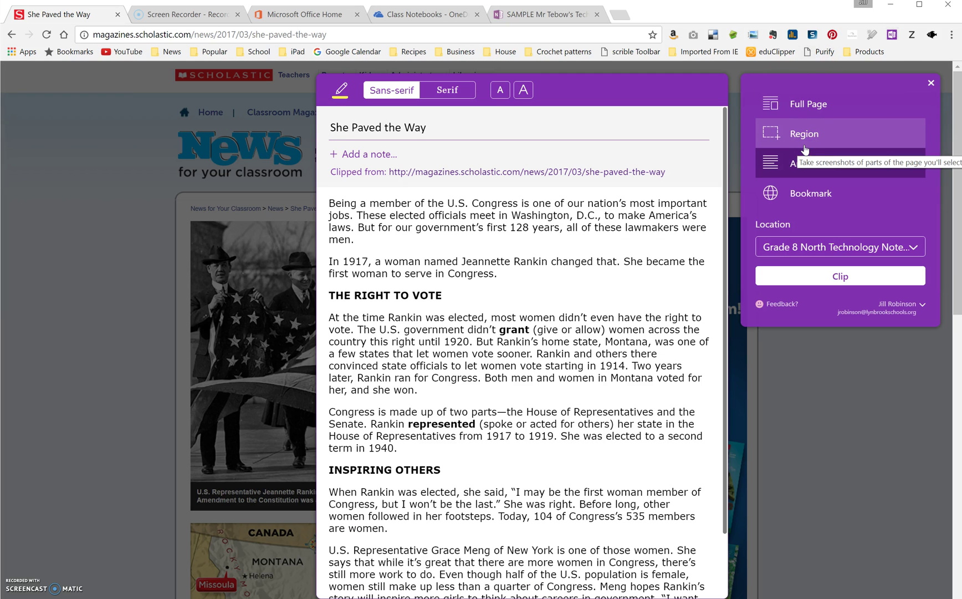
{"action": "left_click", "coordinate": [820, 110]}
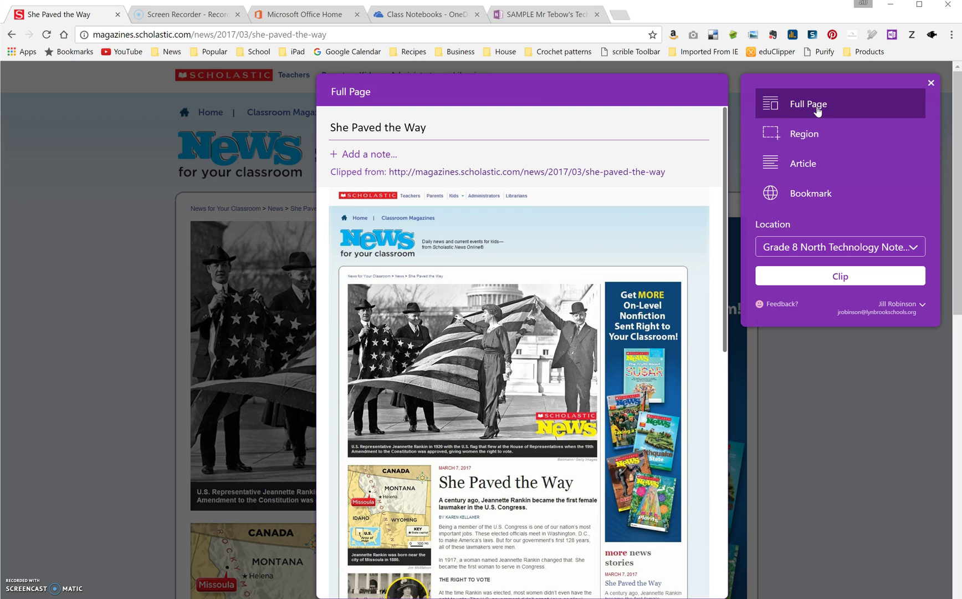
{"action": "left_click", "coordinate": [807, 135]}
{"action": "left_click", "coordinate": [837, 151]}
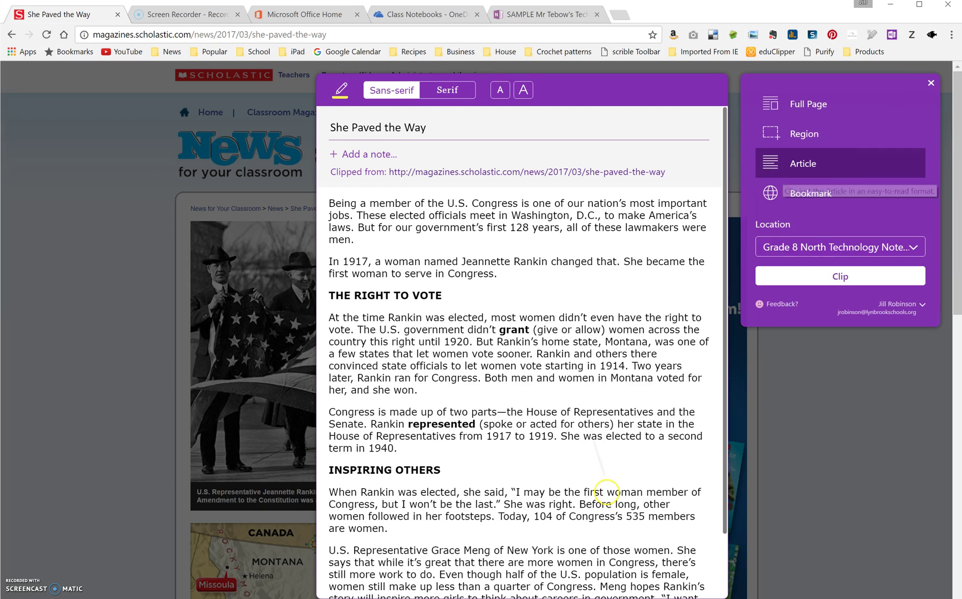
{"action": "scroll", "coordinate": [591, 312], "scroll_direction": "down", "scroll_amount": 5}
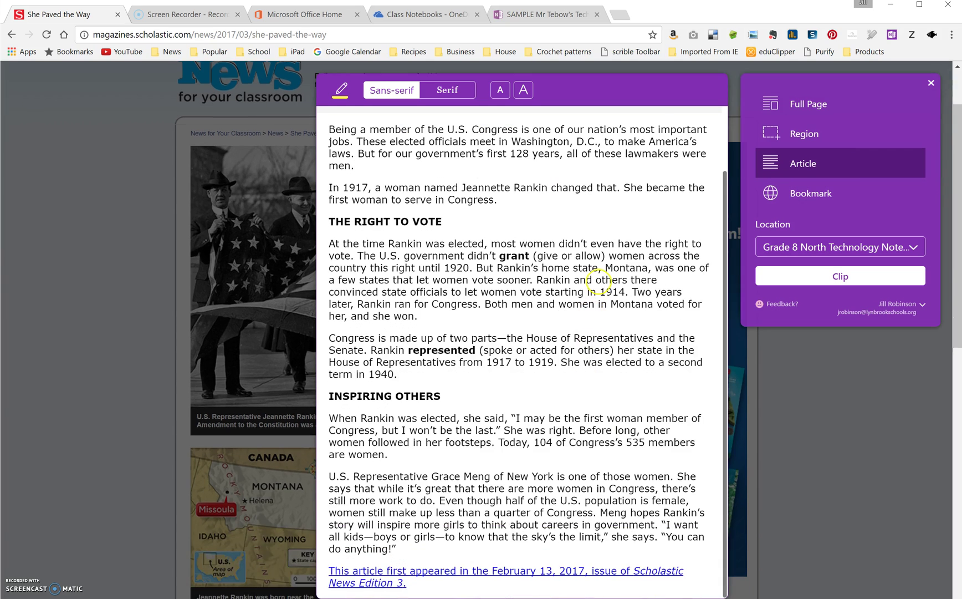
{"action": "scroll", "coordinate": [599, 504], "scroll_direction": "up", "scroll_amount": 5}
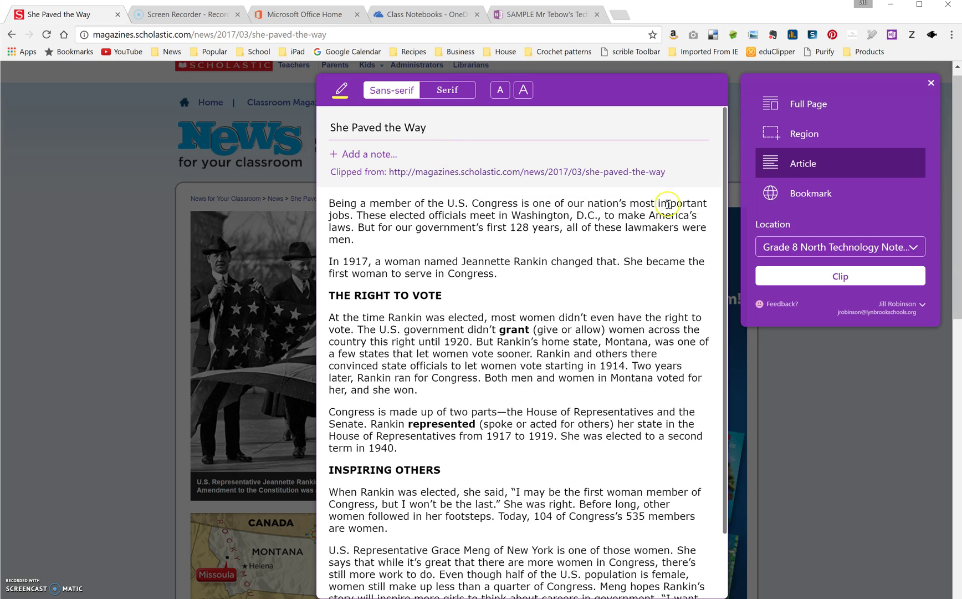
- Set the clip location to Grade 8 North Technology Notebook's _Collaboration Space section
{"action": "left_click", "coordinate": [806, 248]}
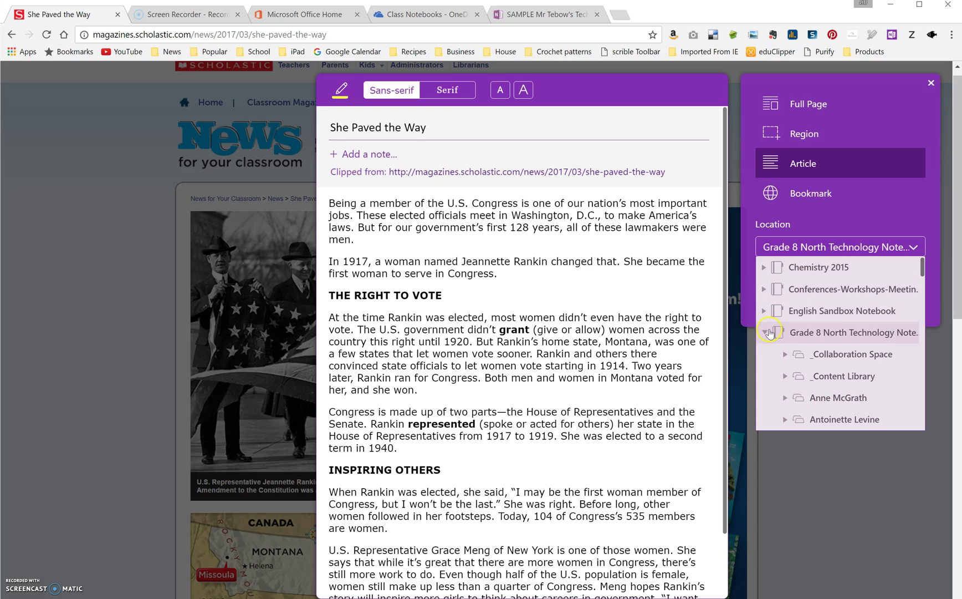
{"action": "left_click", "coordinate": [794, 358]}
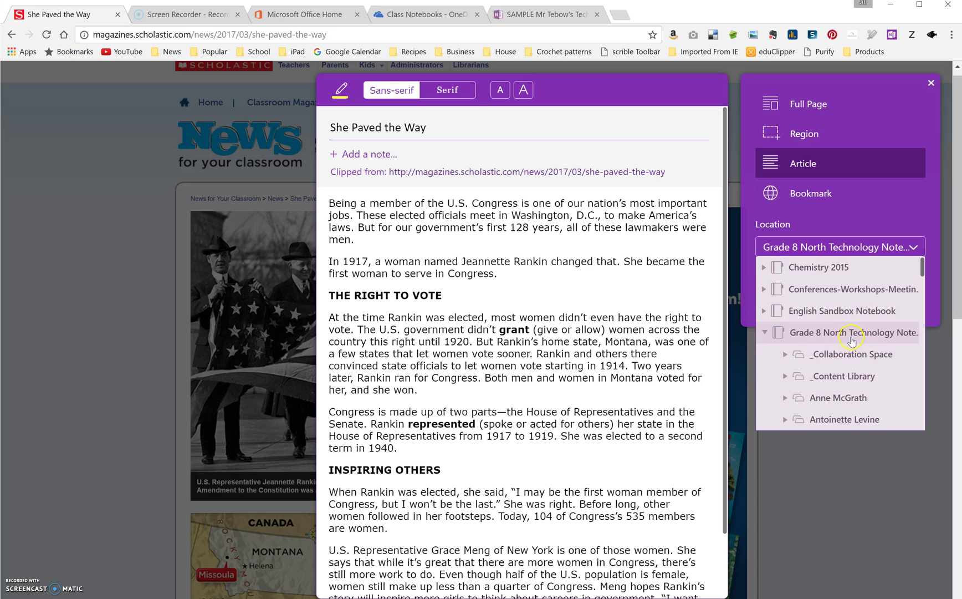